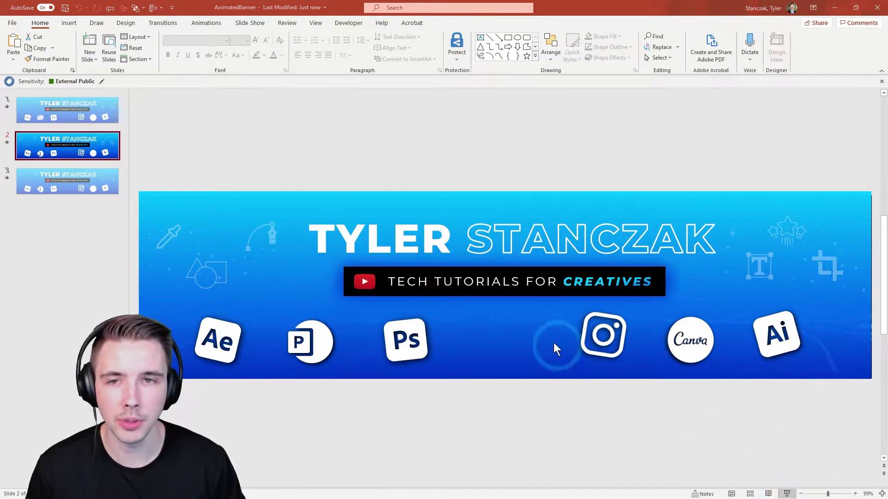
Step: Preview the banner slideshow, confirm slide 3 is hidden, and return to slide 2
key(shift+F5)
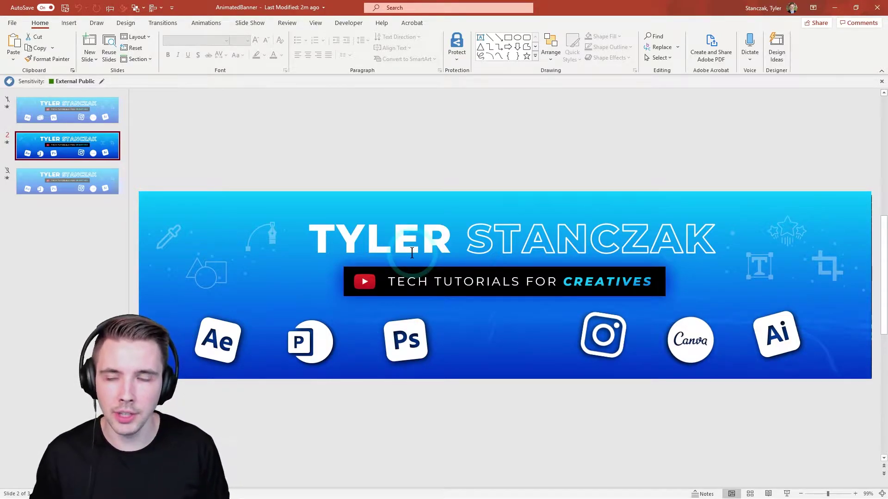
click(68, 177)
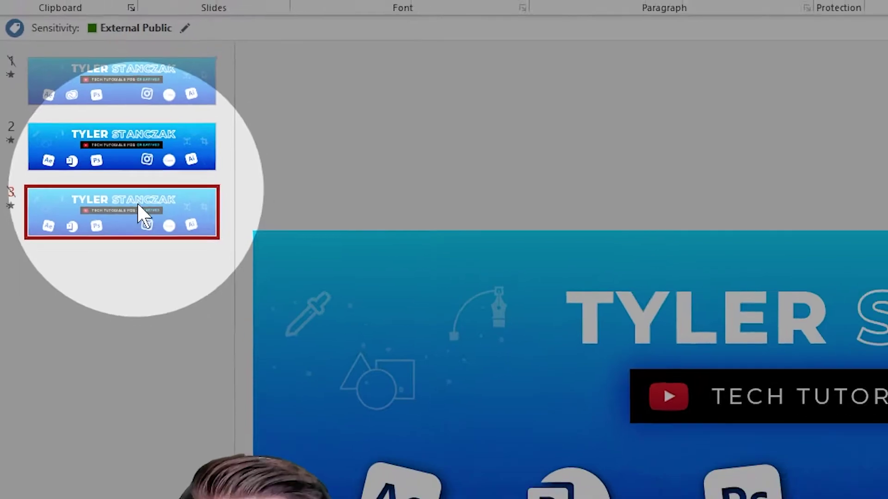
right_click(77, 180)
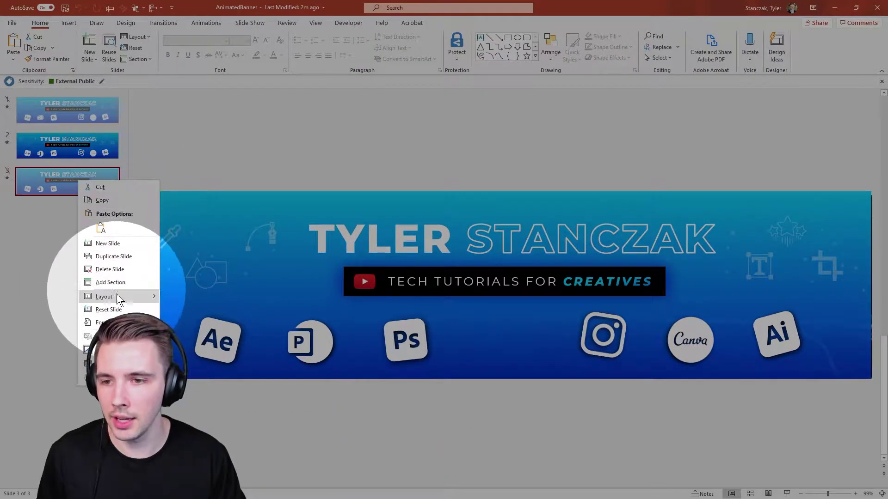
click(40, 254)
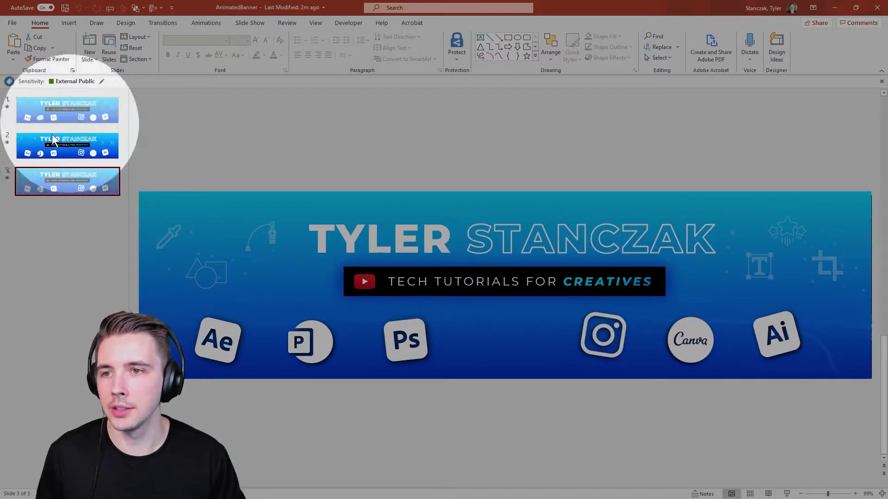
click(60, 145)
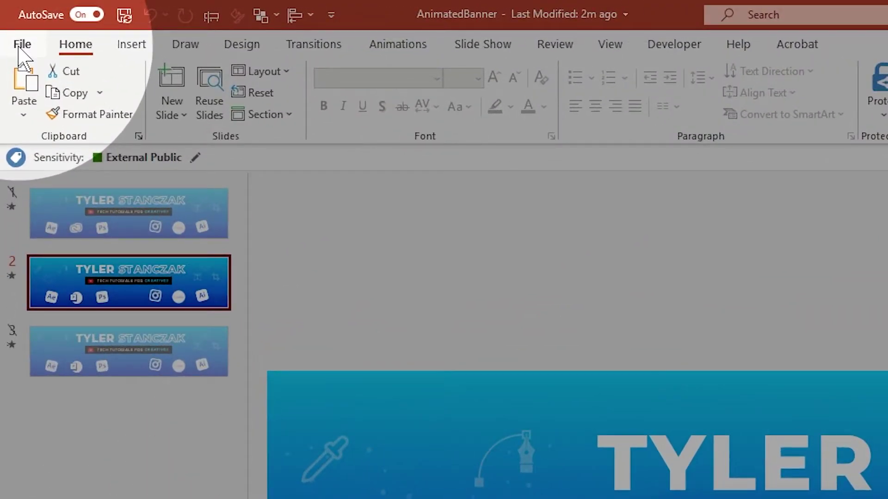
Step: Open Export's Create a Video page and list its quality options, with Full HD (1080p) current
click(22, 43)
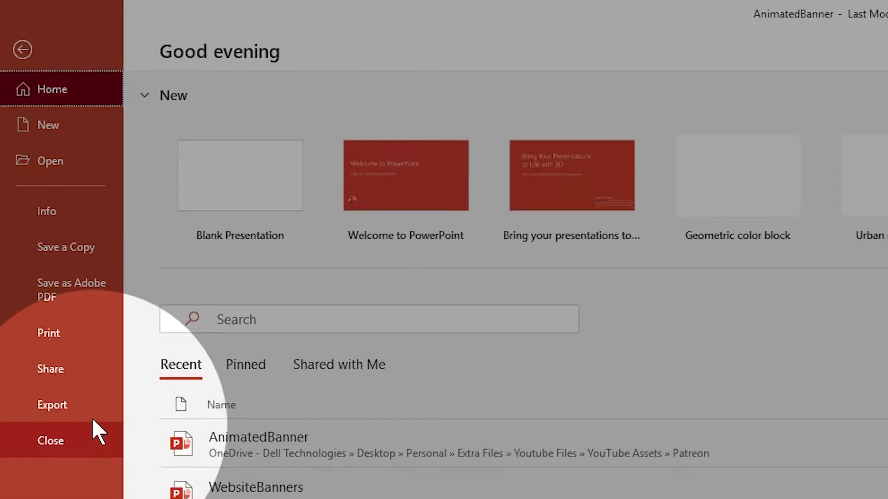
click(52, 405)
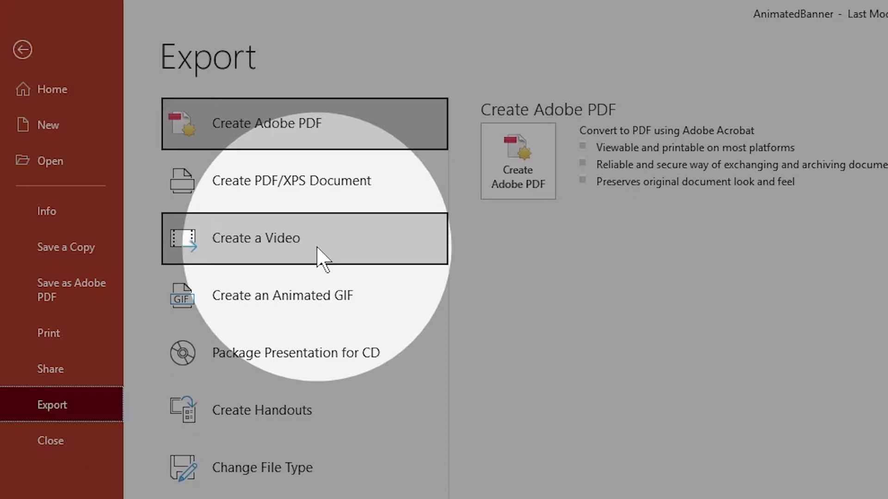
click(323, 258)
click(561, 246)
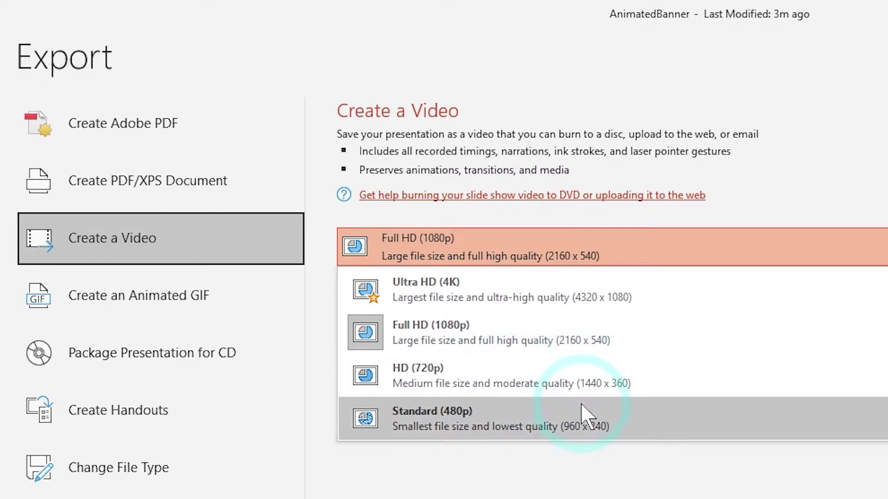
Step: Keep Full HD (1080p) quality, without recorded timings, at 10 seconds per slide
click(564, 482)
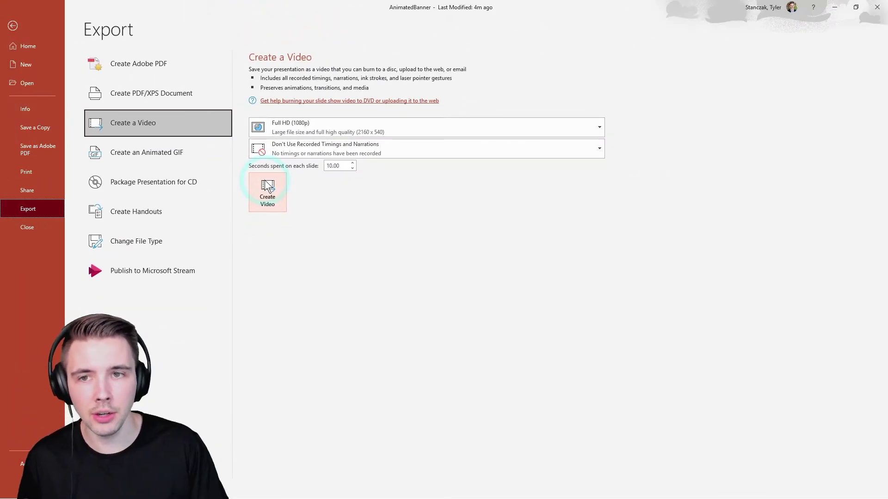
Step: Create the video and save it as the MPEG-4 file SampleVideo
click(268, 192)
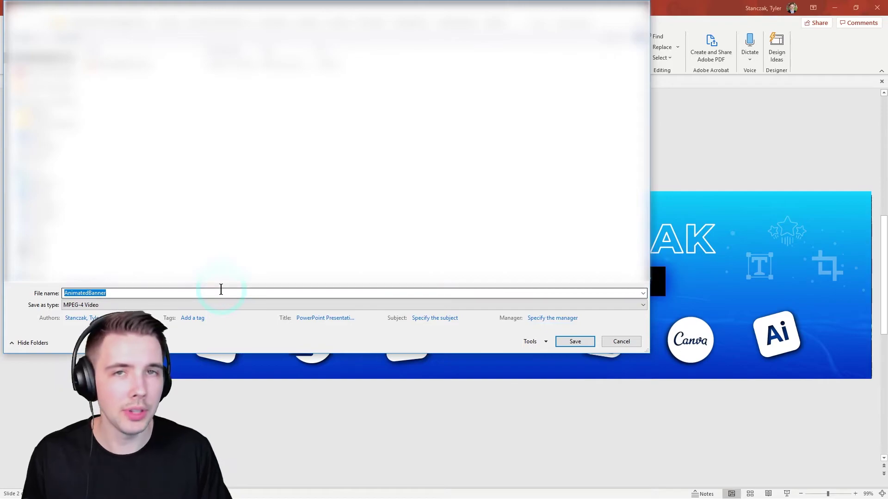
click(221, 290)
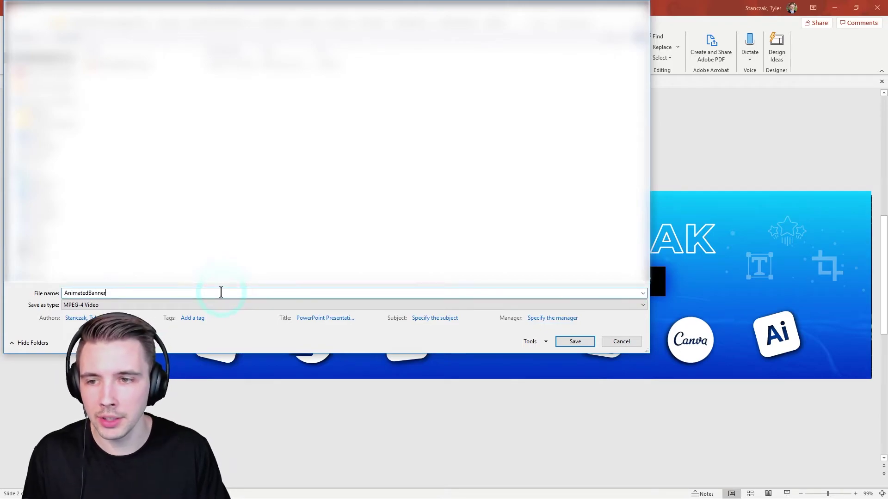
key(ctrl+a)
text(Sa)
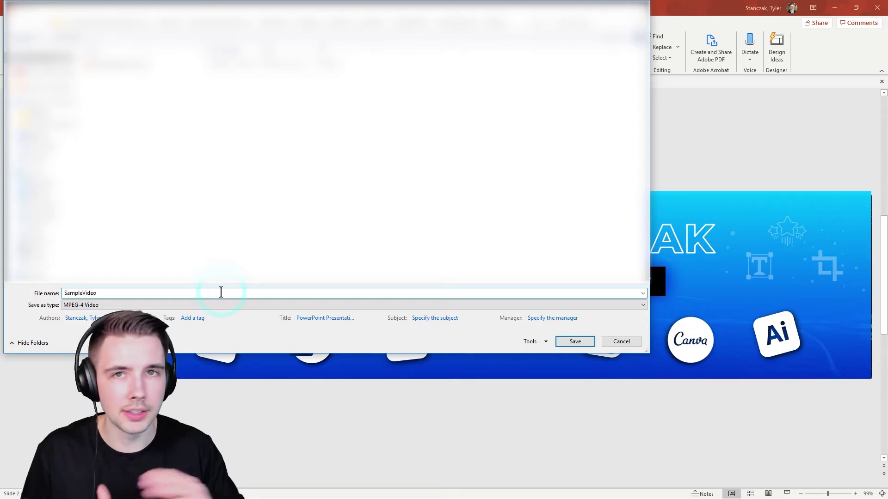
click(563, 342)
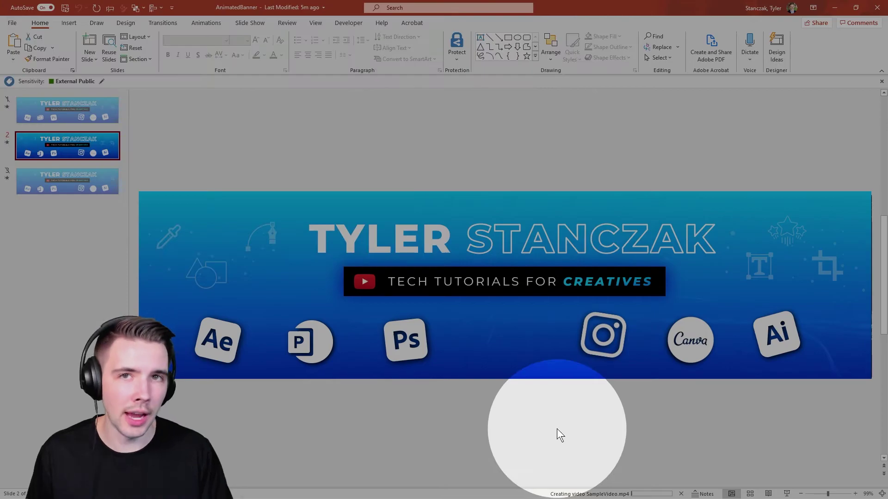